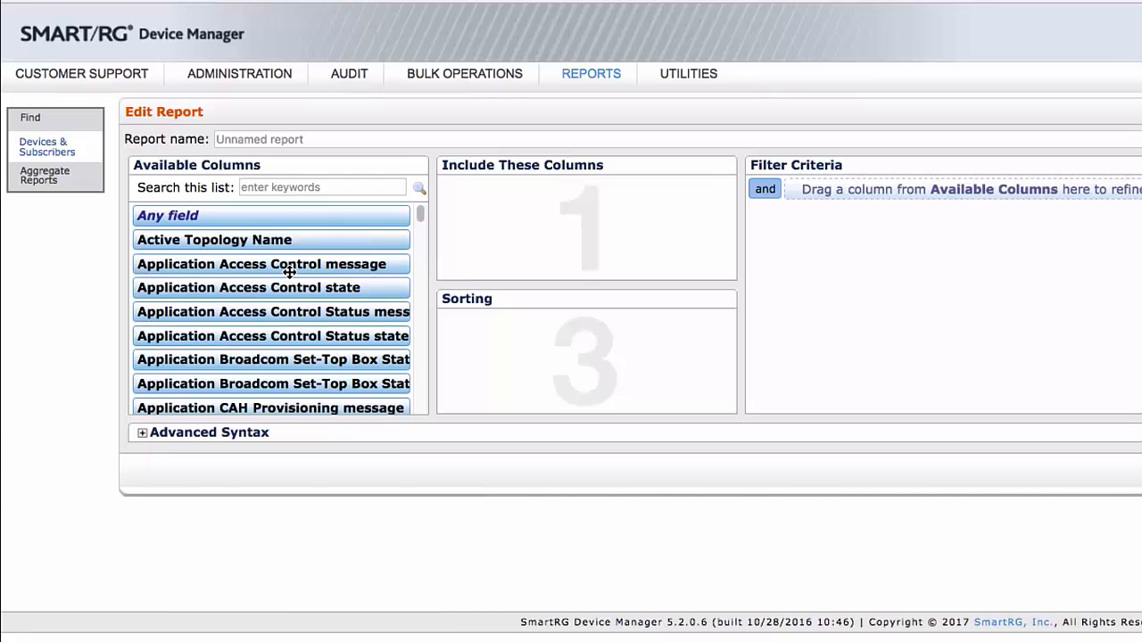
Name the report "WiFi Security = none"
left_click(343, 140)
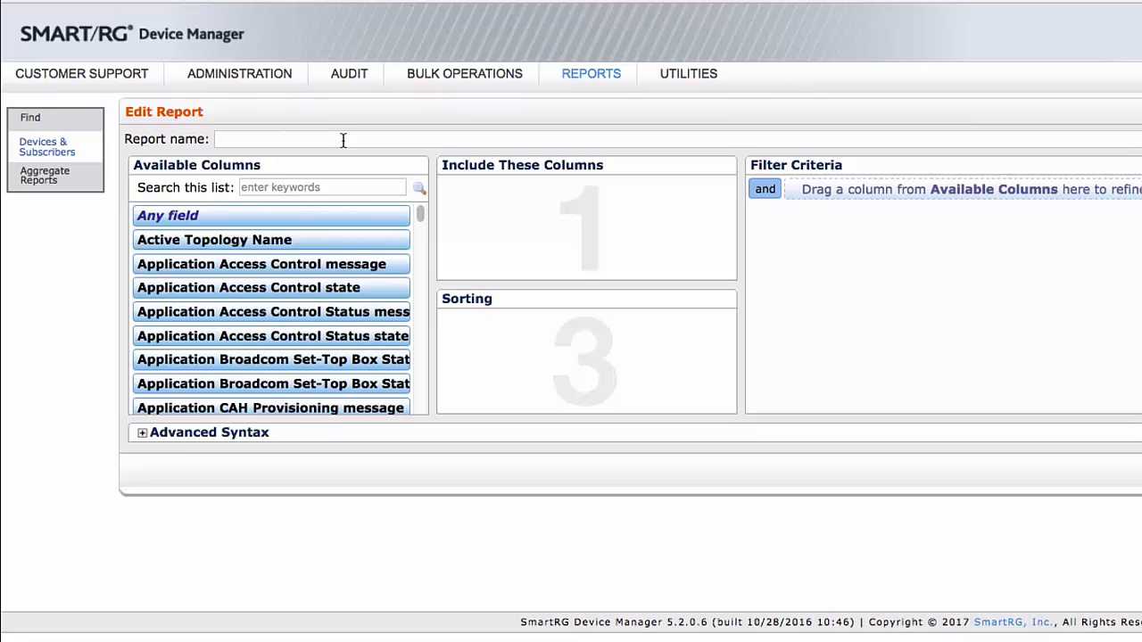
left_click(342, 140)
type("WiFi ")
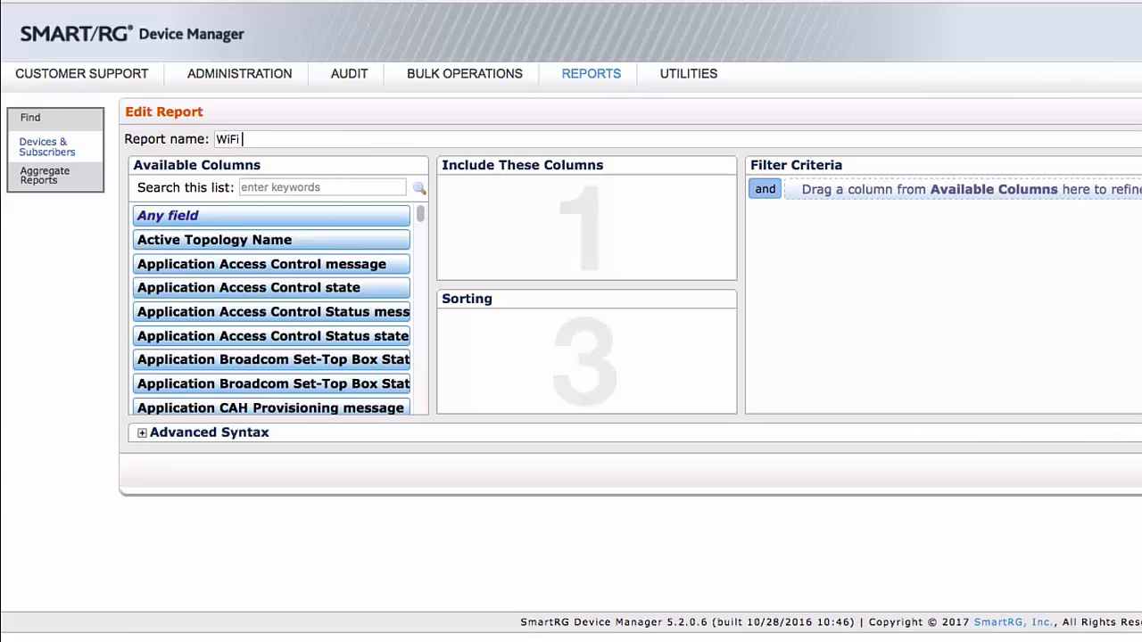
type("Security = none")
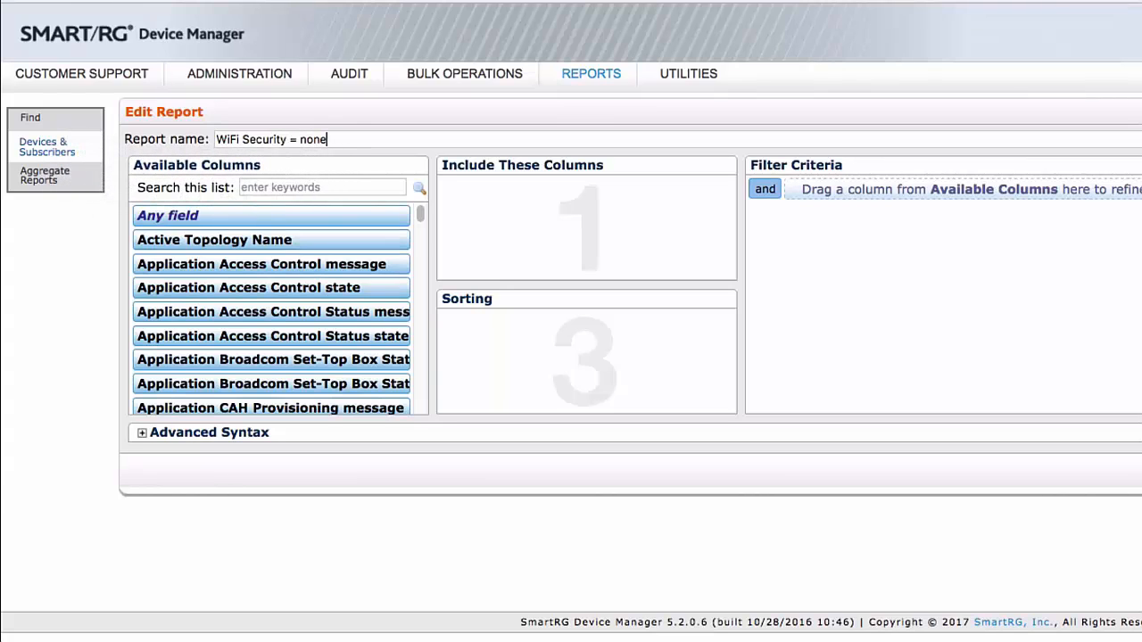
Include the Wireless Enabled column in the report and add a filter criterion that Wireless Enabled is true
left_click_drag(419, 215, 418, 411)
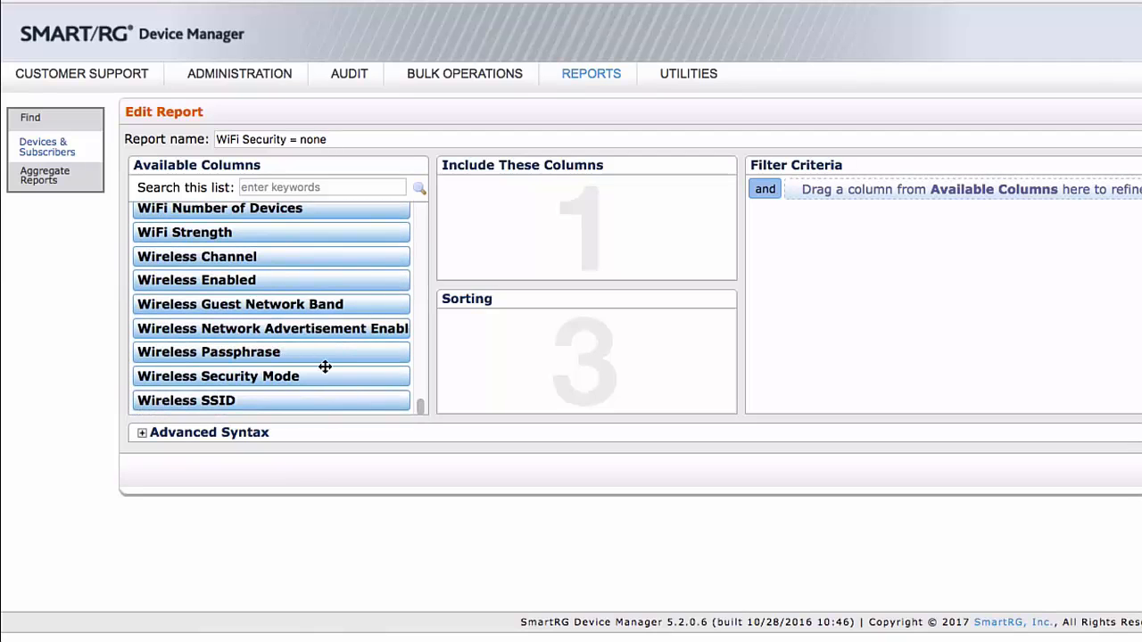
left_click_drag(226, 281, 535, 204)
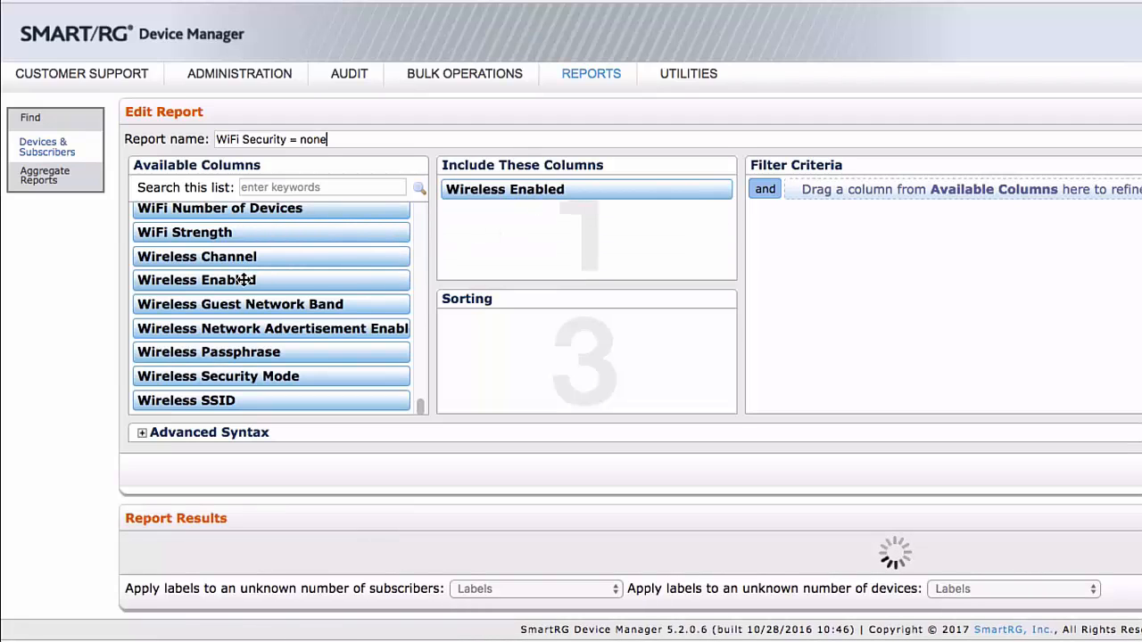
left_click_drag(247, 279, 884, 186)
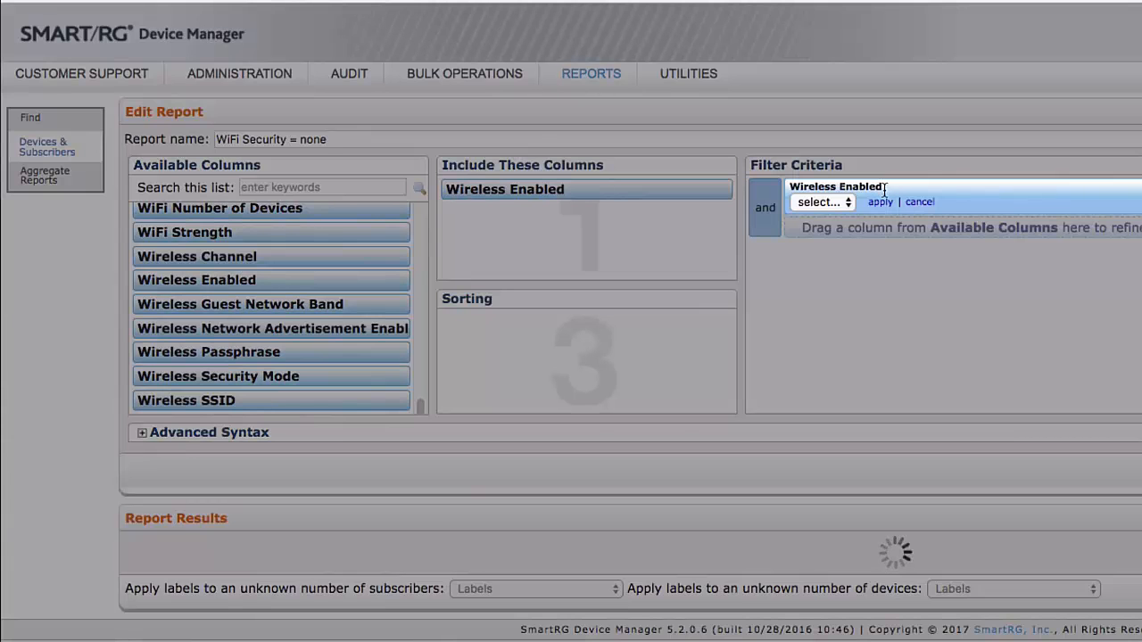
left_click(847, 203)
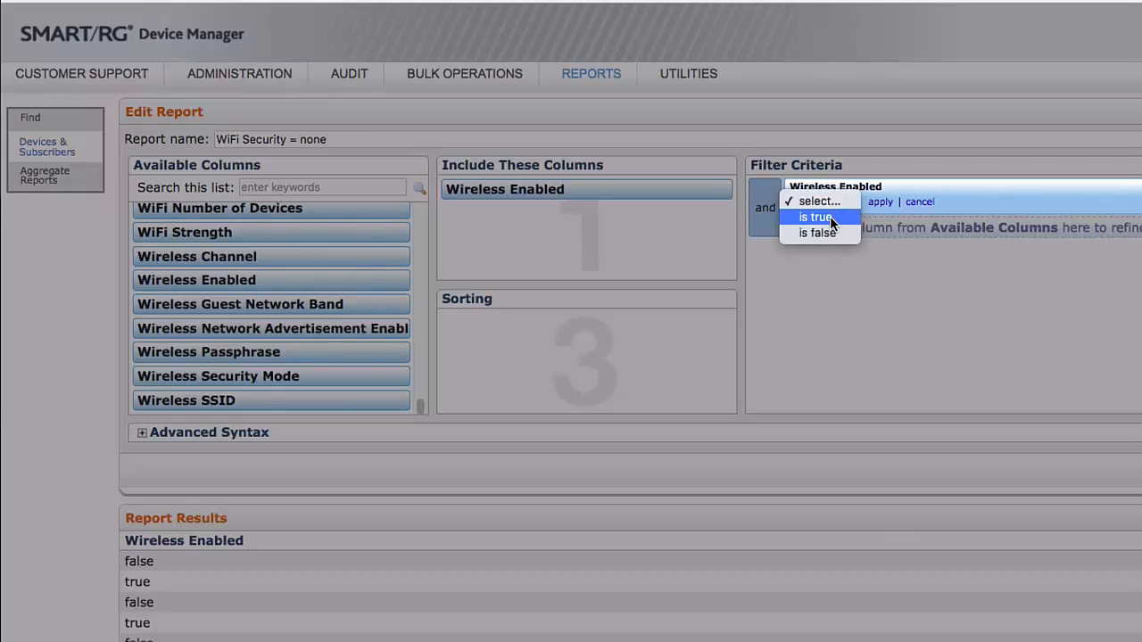
left_click(830, 216)
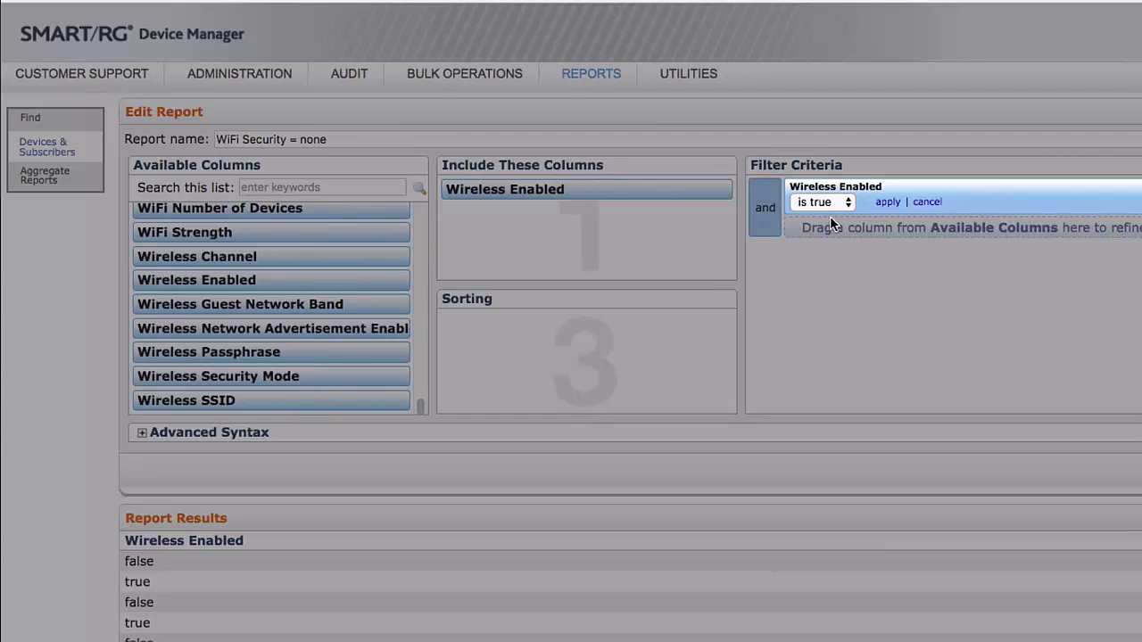
left_click(887, 203)
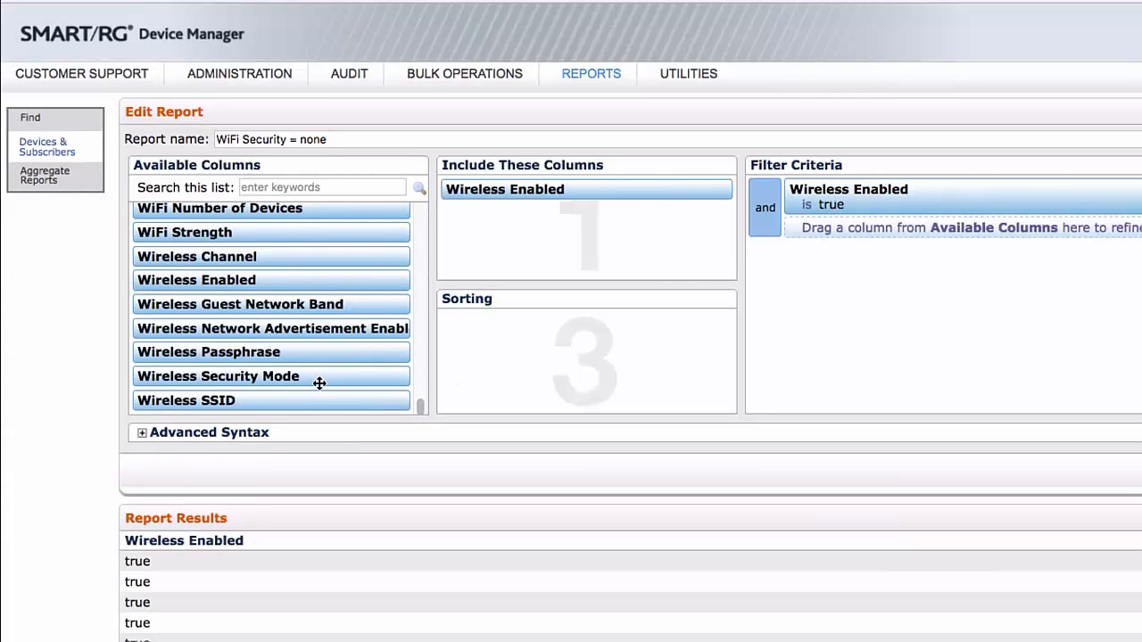
Include the Wireless Security Mode column and add a filter criterion that picks None from its list of values
left_click_drag(312, 382, 625, 231)
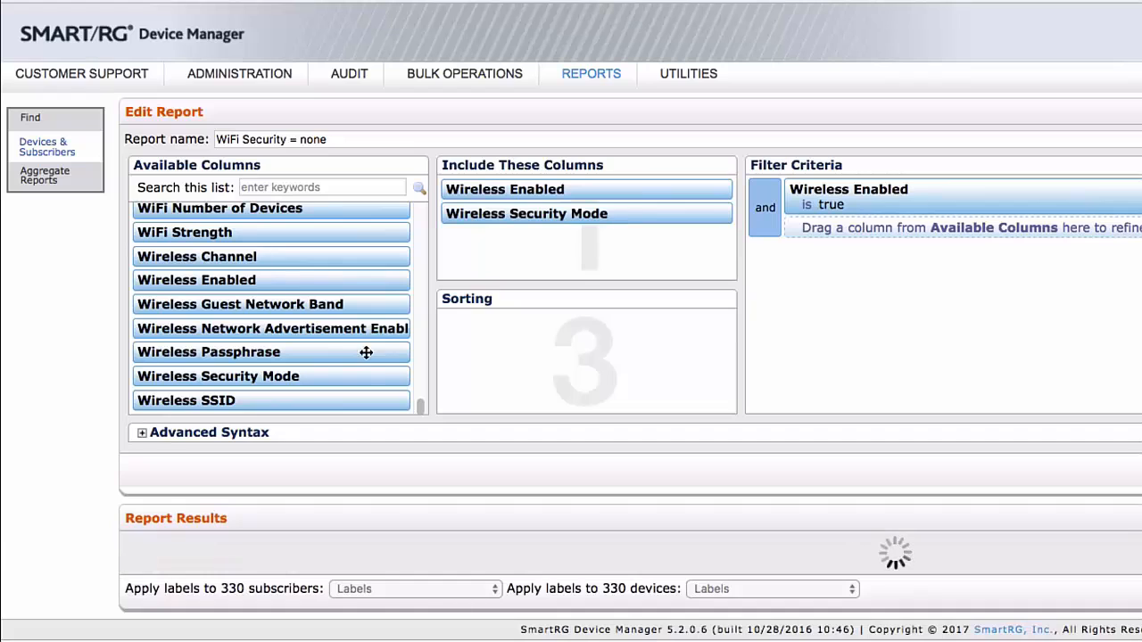
left_click_drag(293, 377, 936, 244)
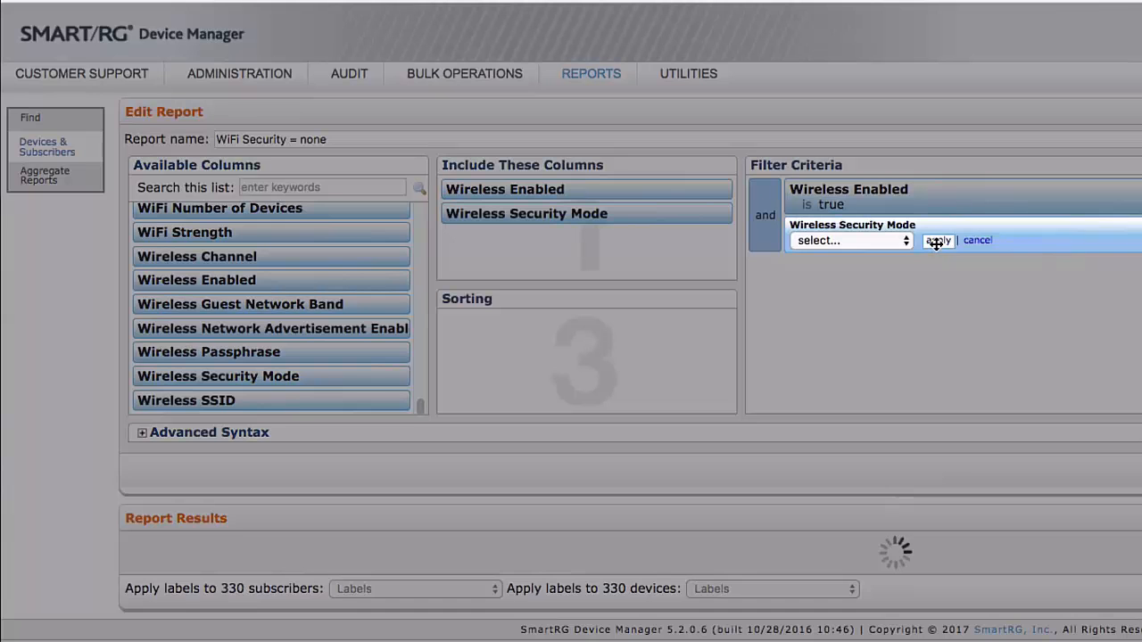
left_click(904, 240)
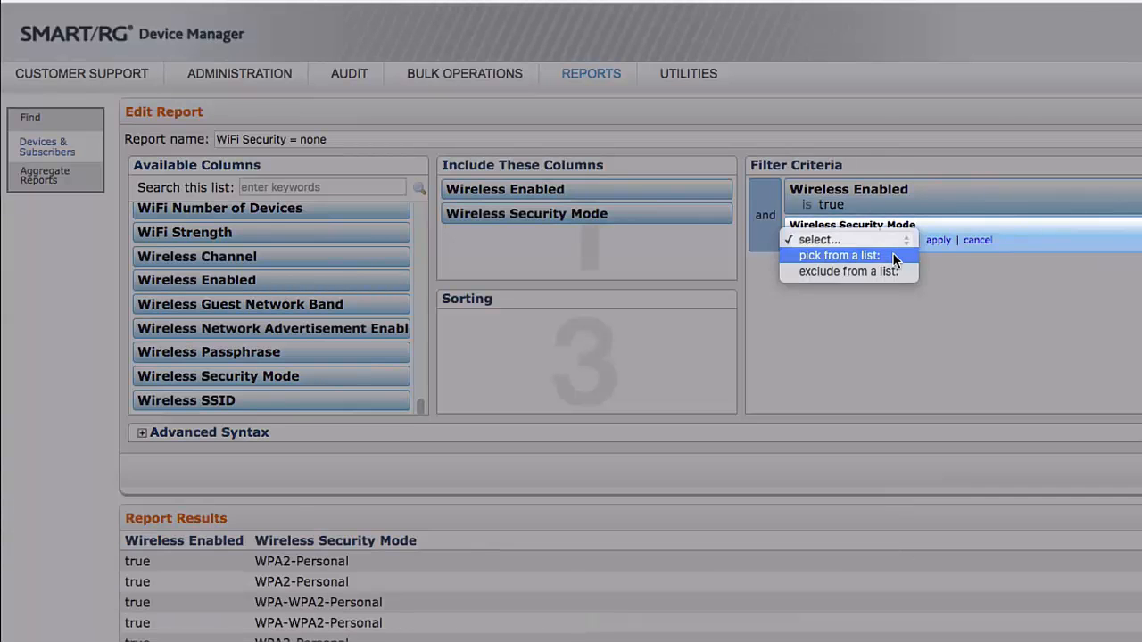
left_click(894, 256)
left_click(1063, 239)
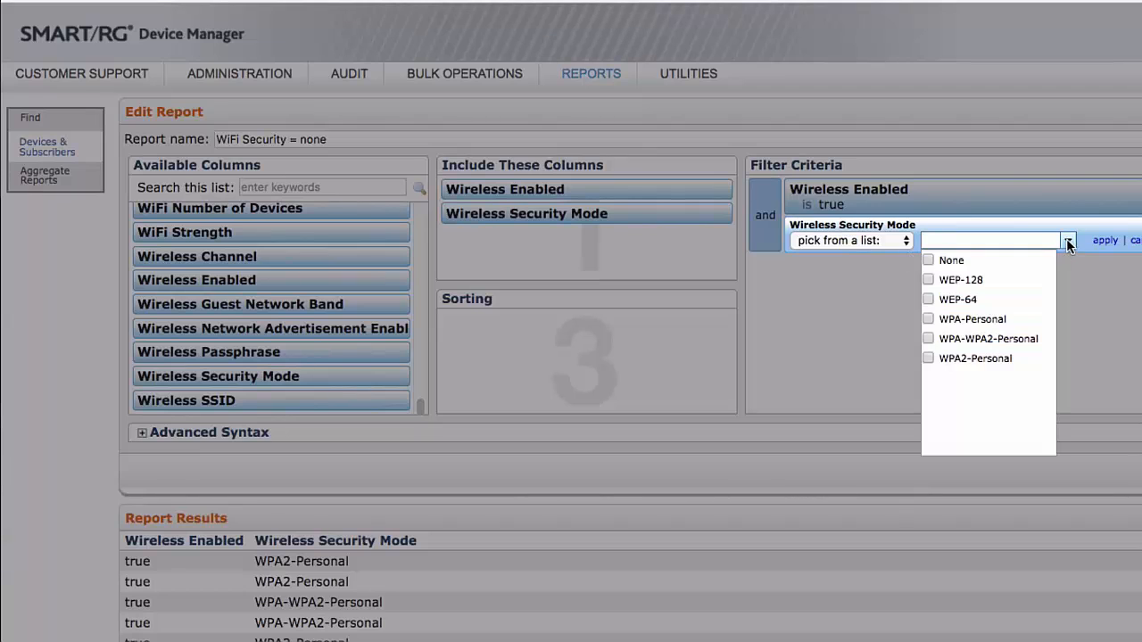
left_click(1012, 261)
left_click(1113, 244)
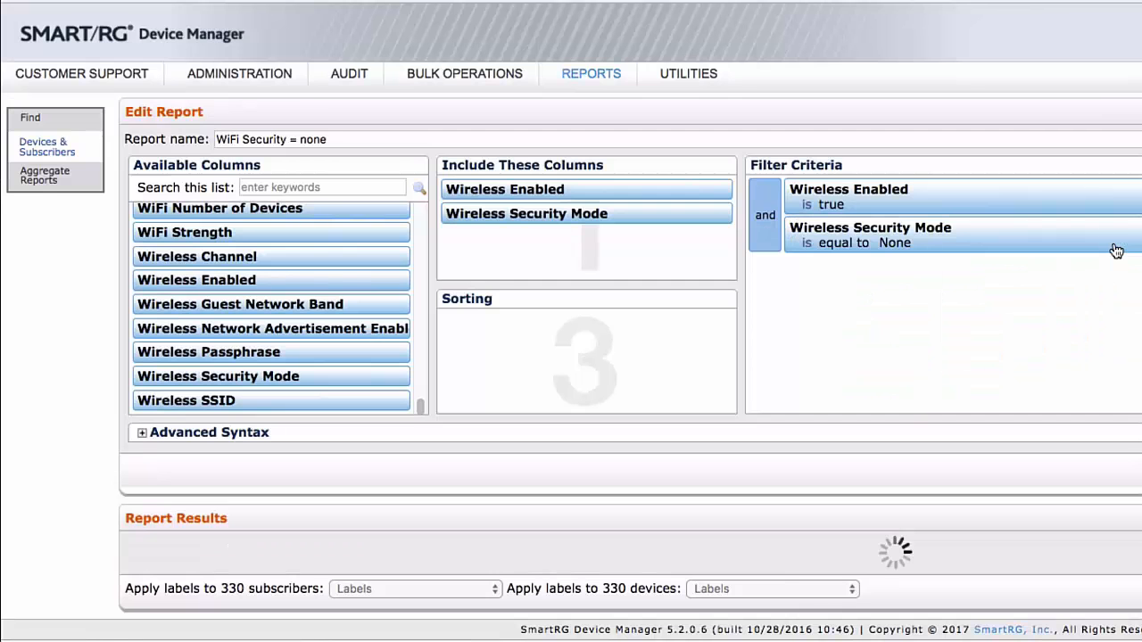
Find the LAN Device Count and Subscriber Code columns by searching "count" and "code", and include both in the report
left_click(360, 188)
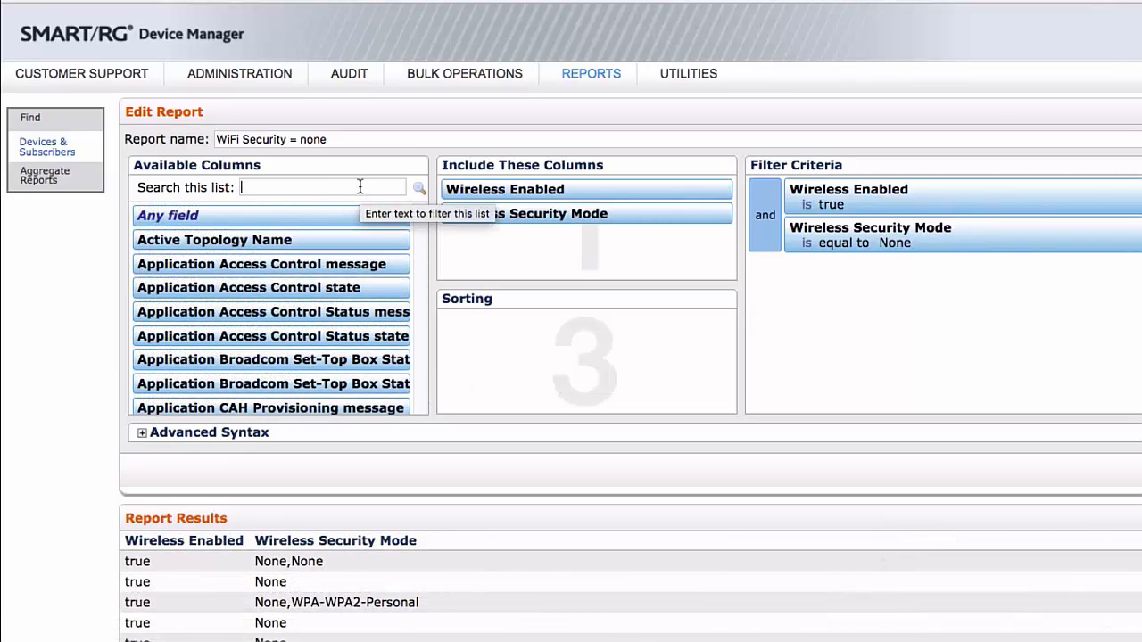
type("count")
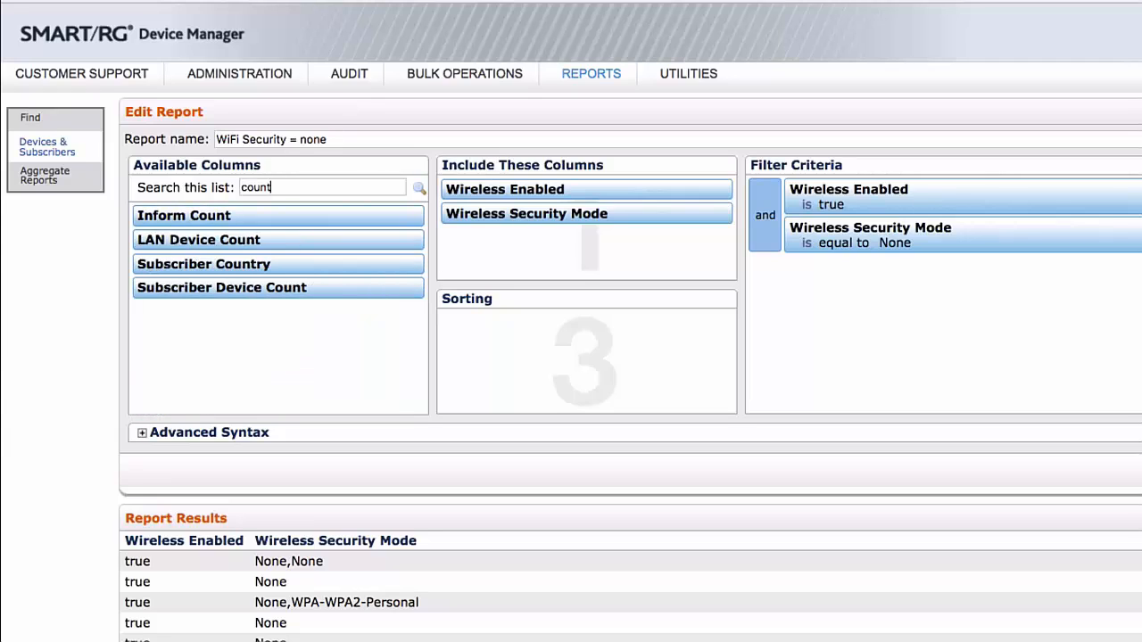
left_click_drag(183, 247, 487, 254)
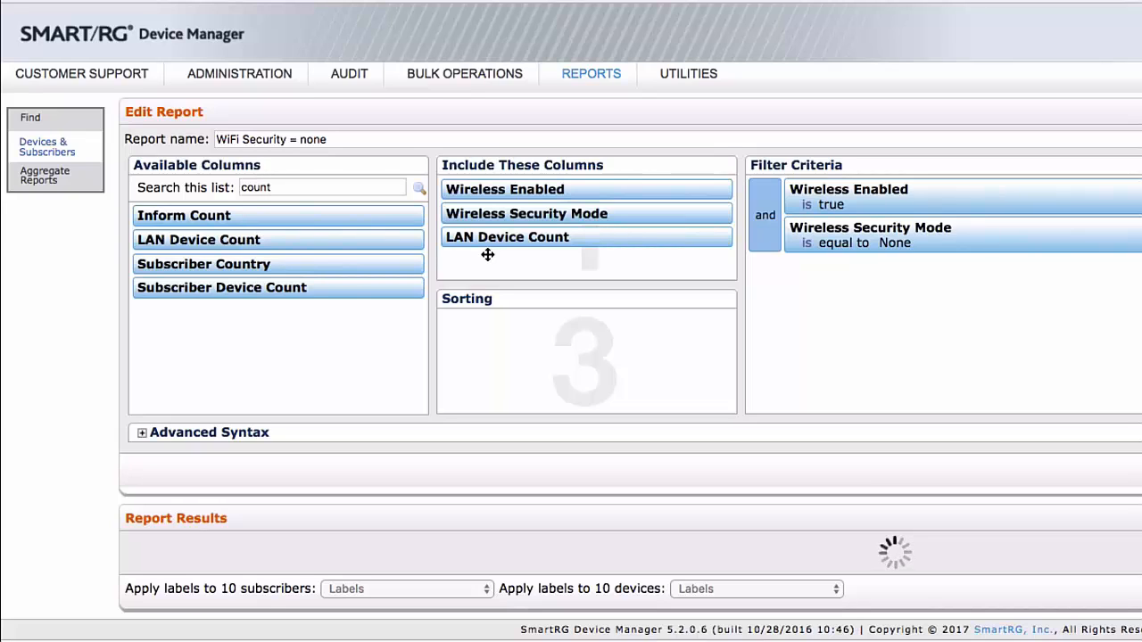
double_click(317, 186)
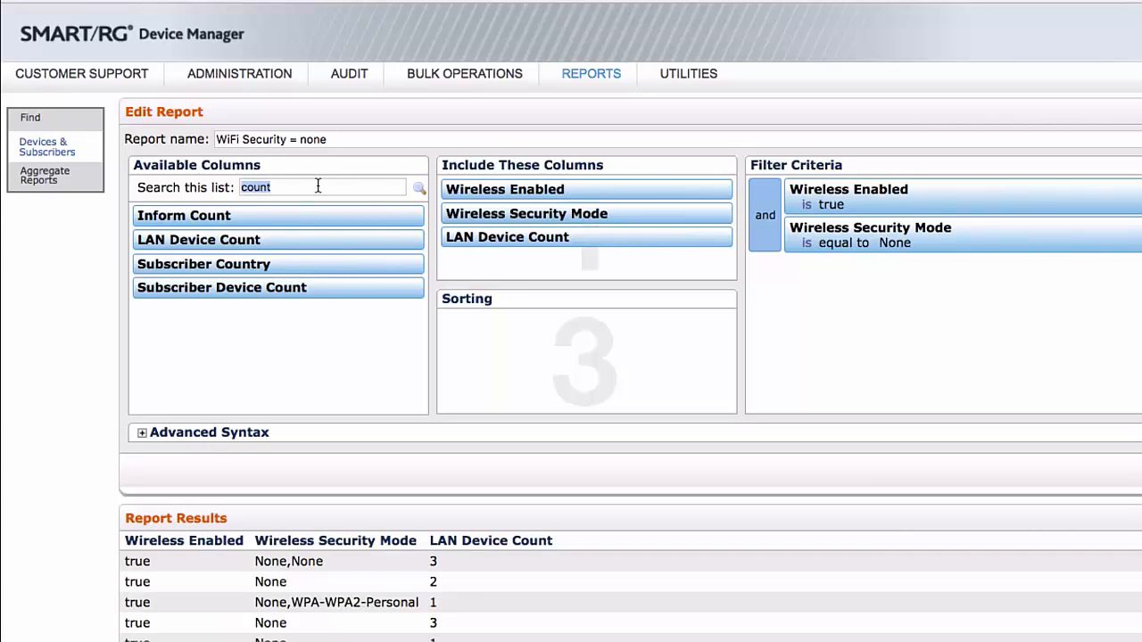
key("BackSpace")
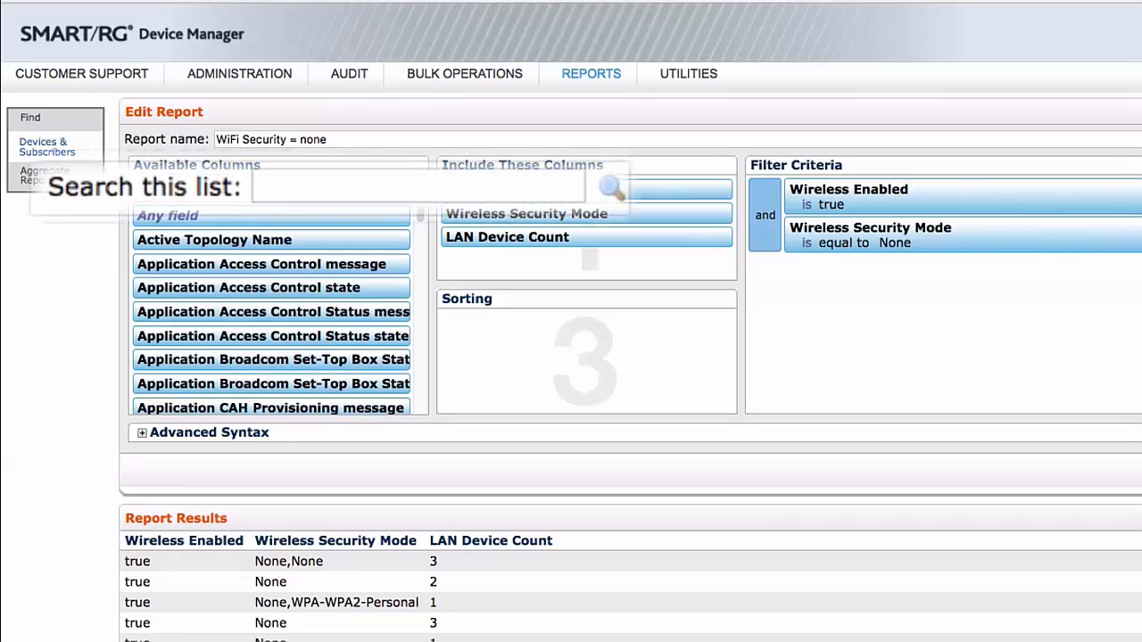
type("code")
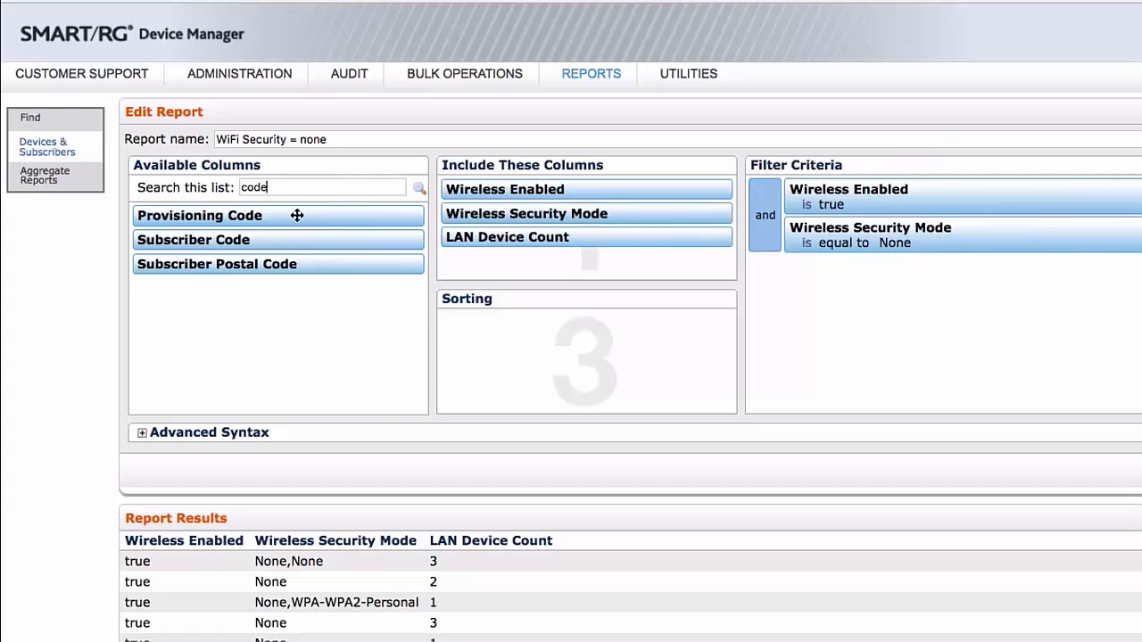
left_click_drag(298, 237, 500, 260)
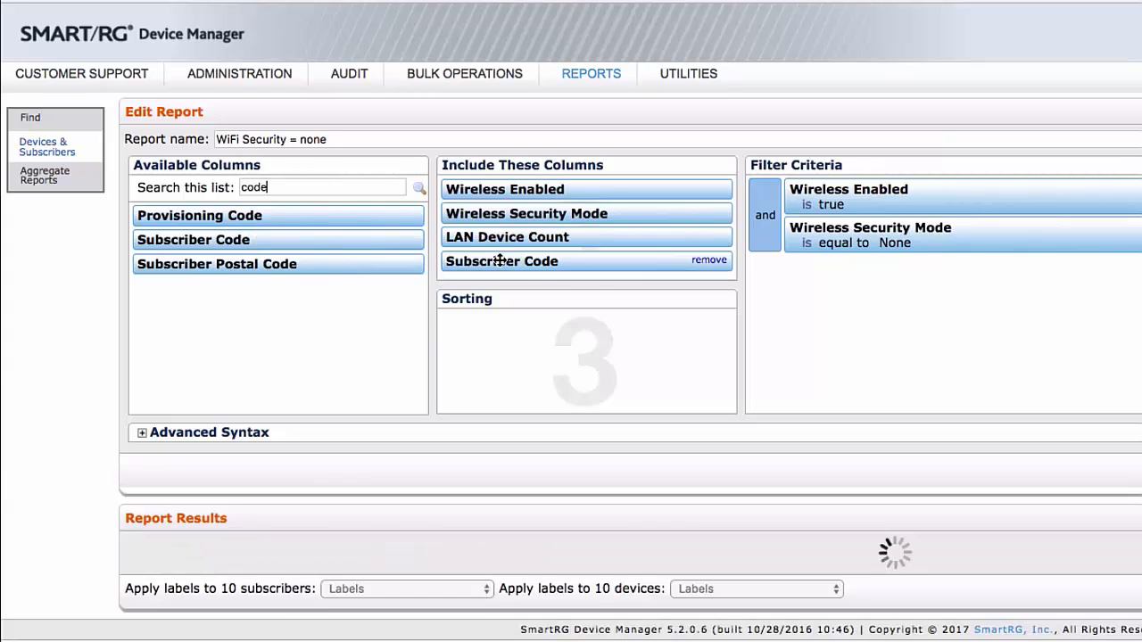
Find the Email Address and Subscriber Name columns by searching "email" and "name", and include both in the report
double_click(314, 187)
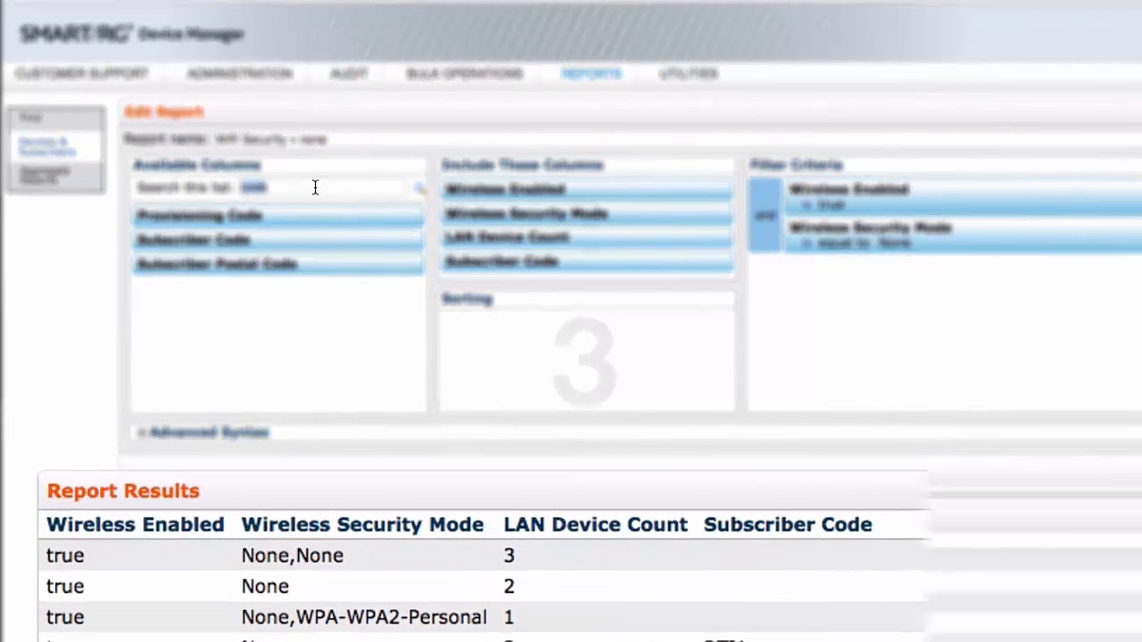
type("email")
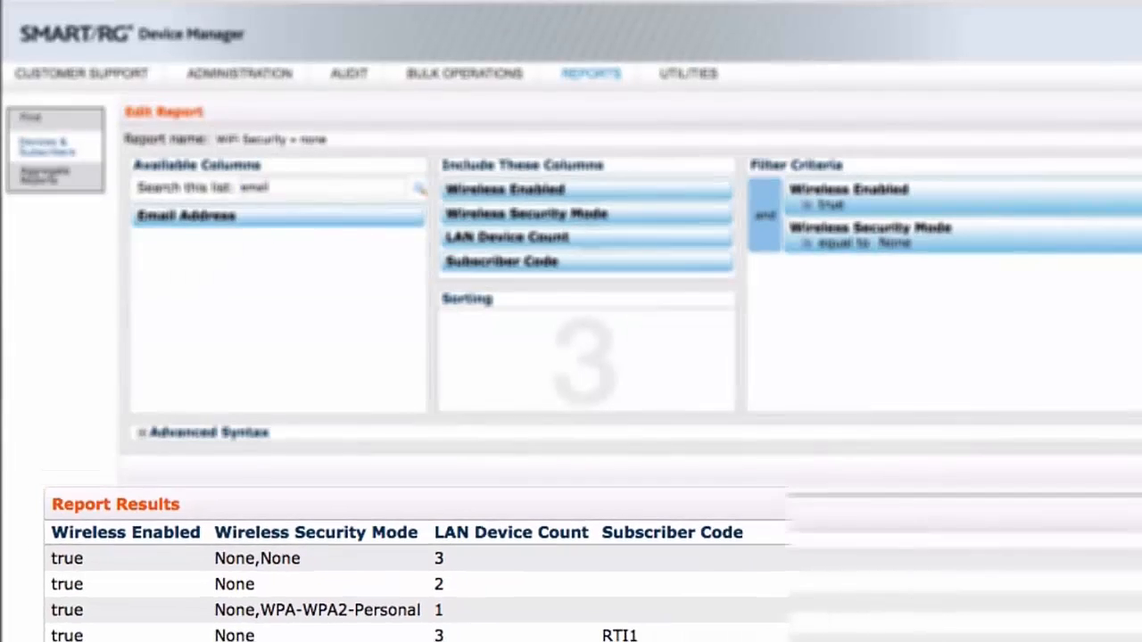
left_click_drag(292, 212, 618, 280)
double_click(306, 185)
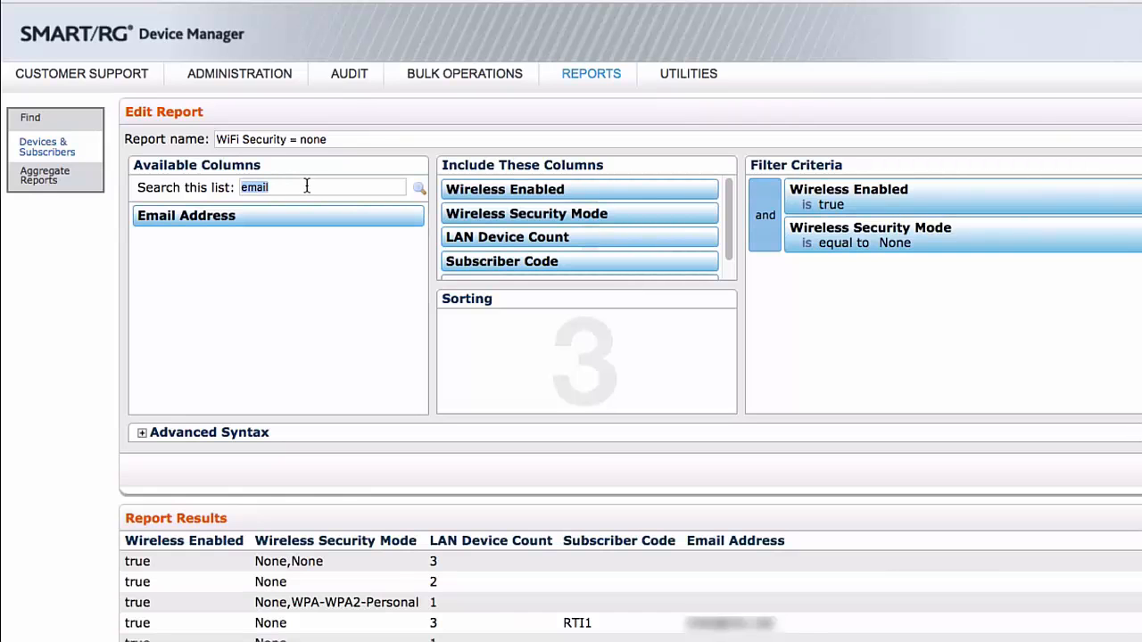
type("name")
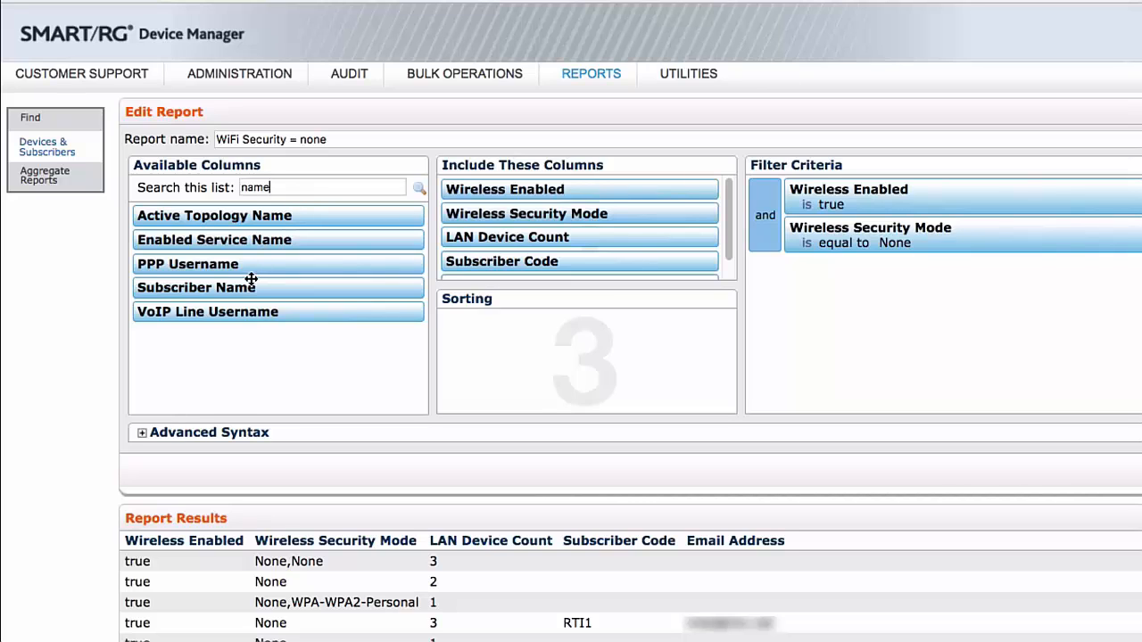
left_click_drag(251, 287, 568, 265)
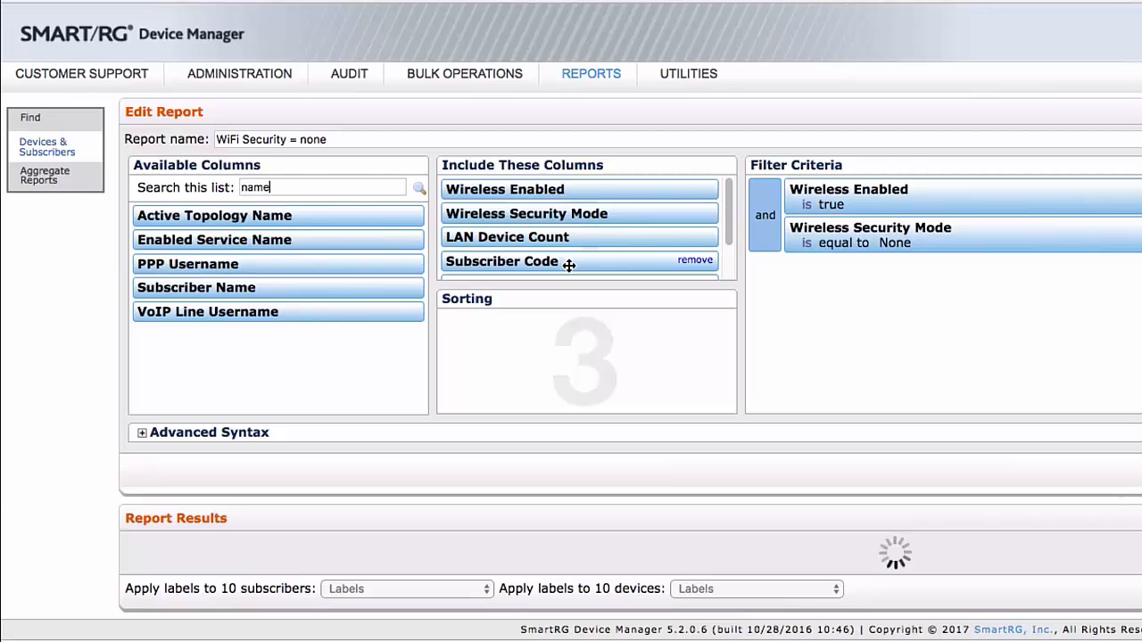
Search the available columns for "phone" and include Subscriber Phone Number after LAN Device Count
double_click(298, 186)
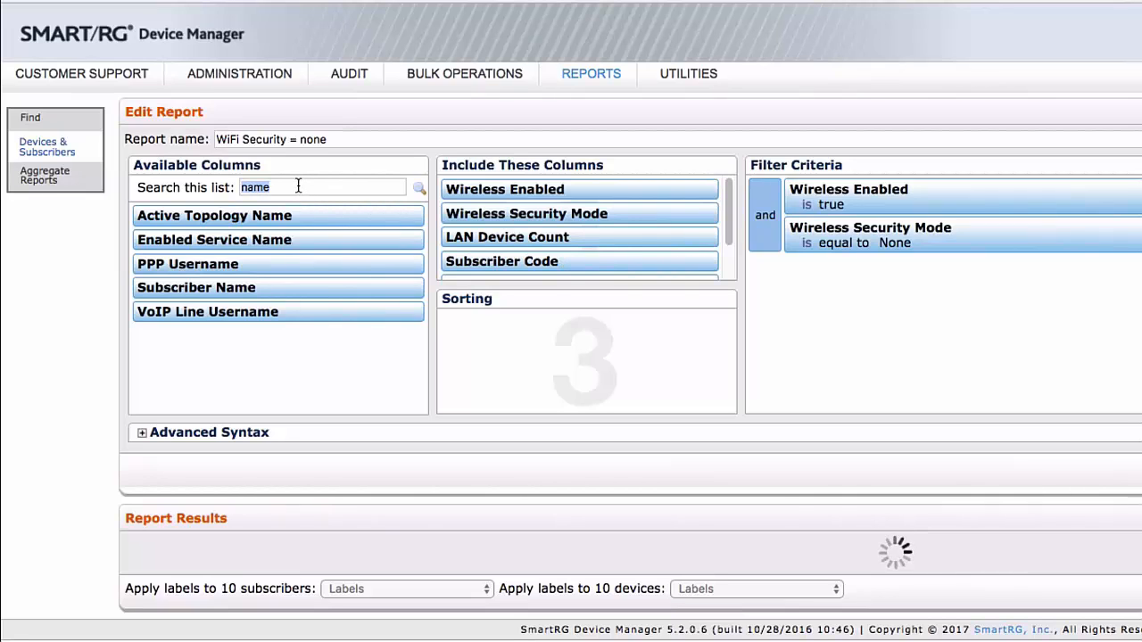
type("ph")
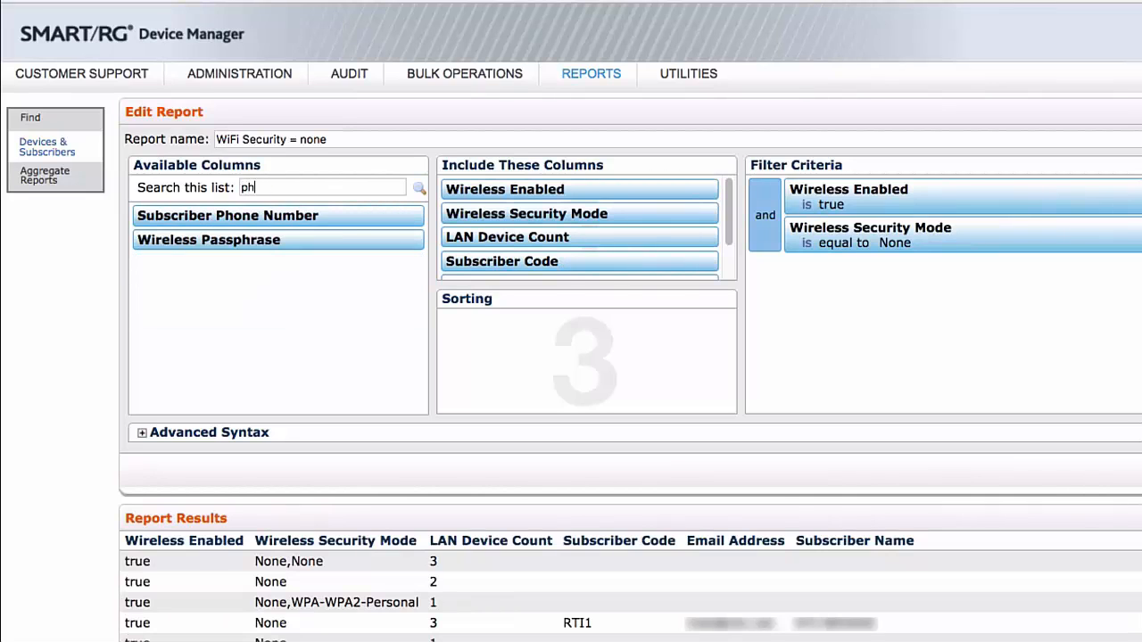
type("one")
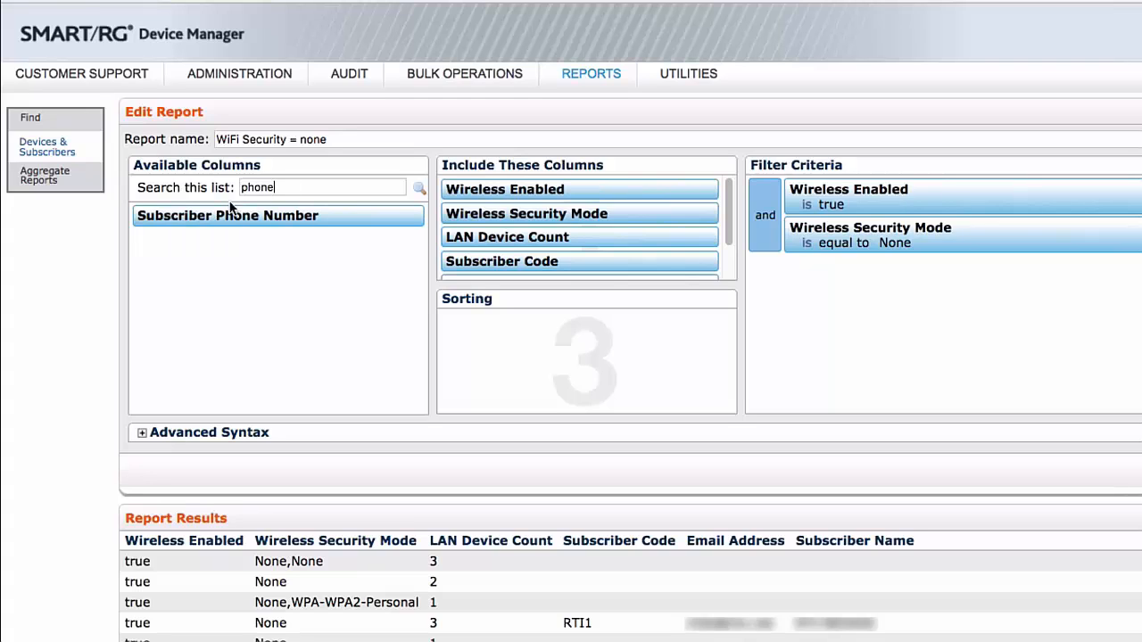
left_click_drag(212, 215, 522, 256)
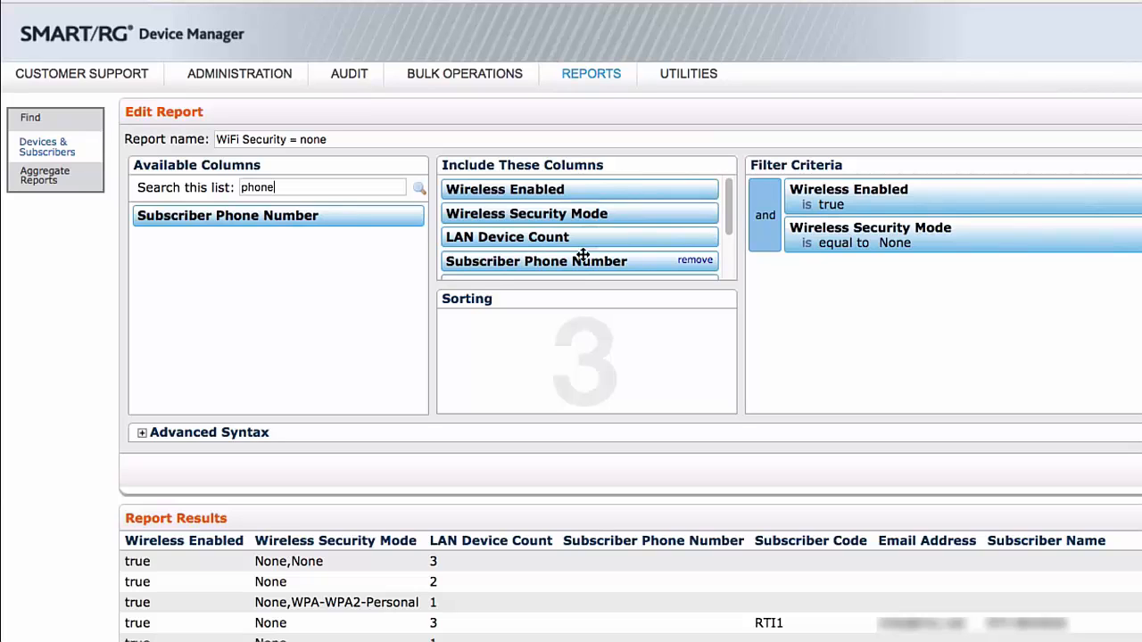
Reorder the included columns, placing Subscriber Name directly after Subscriber Phone Number and moving Subscriber Phone Number to the start of the list
scroll(586, 254, "down", 2)
scroll(585, 254, "down", 4)
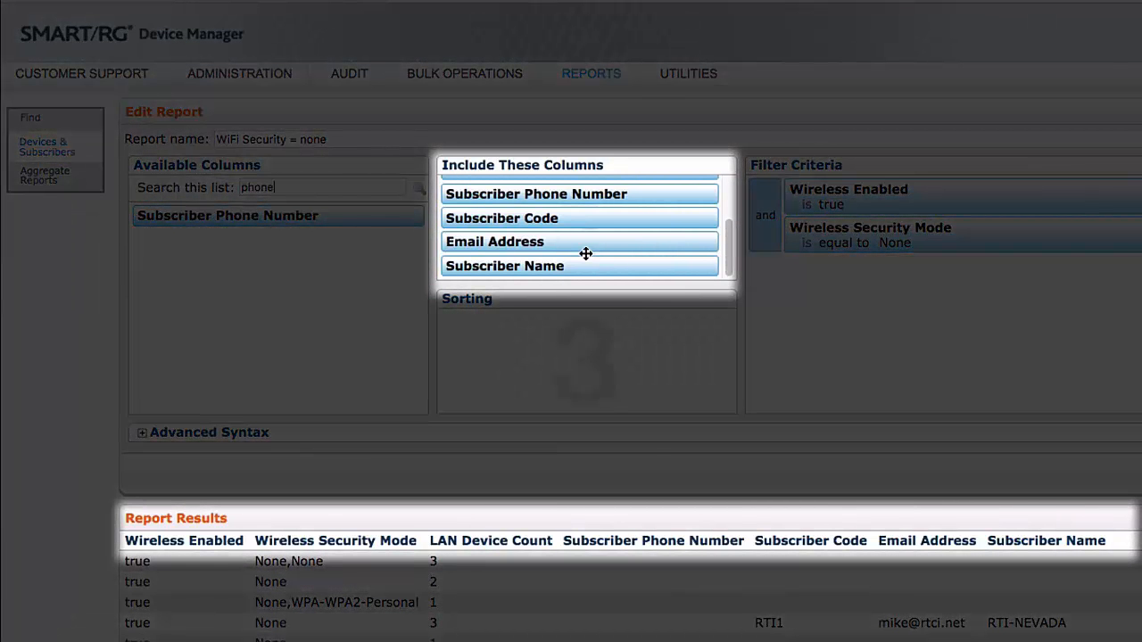
mouse_move(580, 264)
left_click_drag(580, 264, 580, 218)
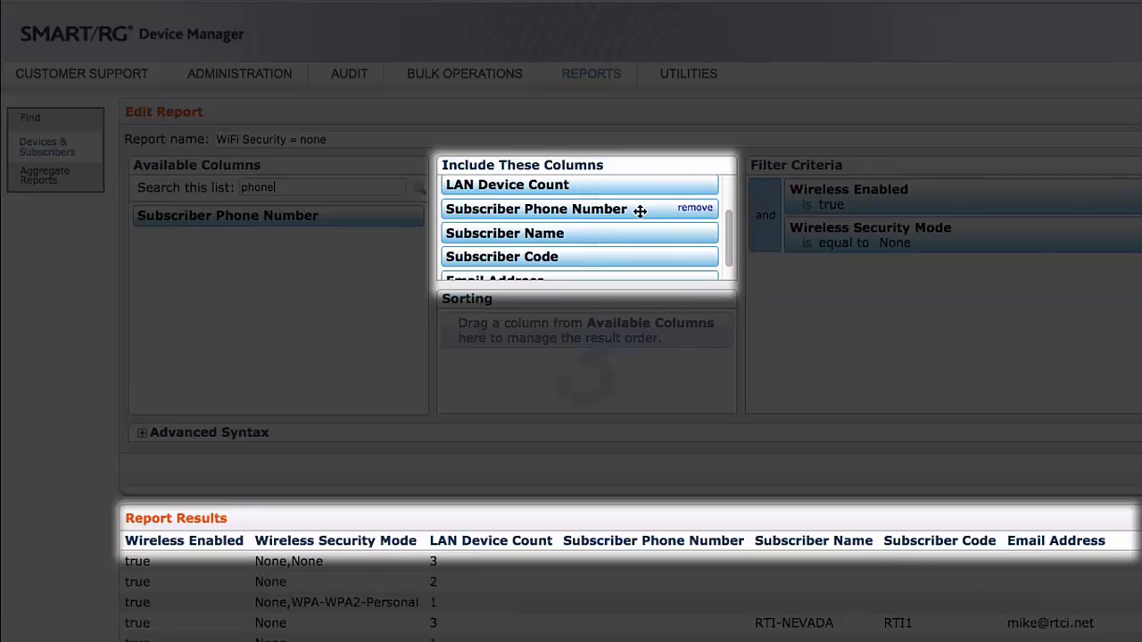
left_click_drag(640, 209, 637, 184)
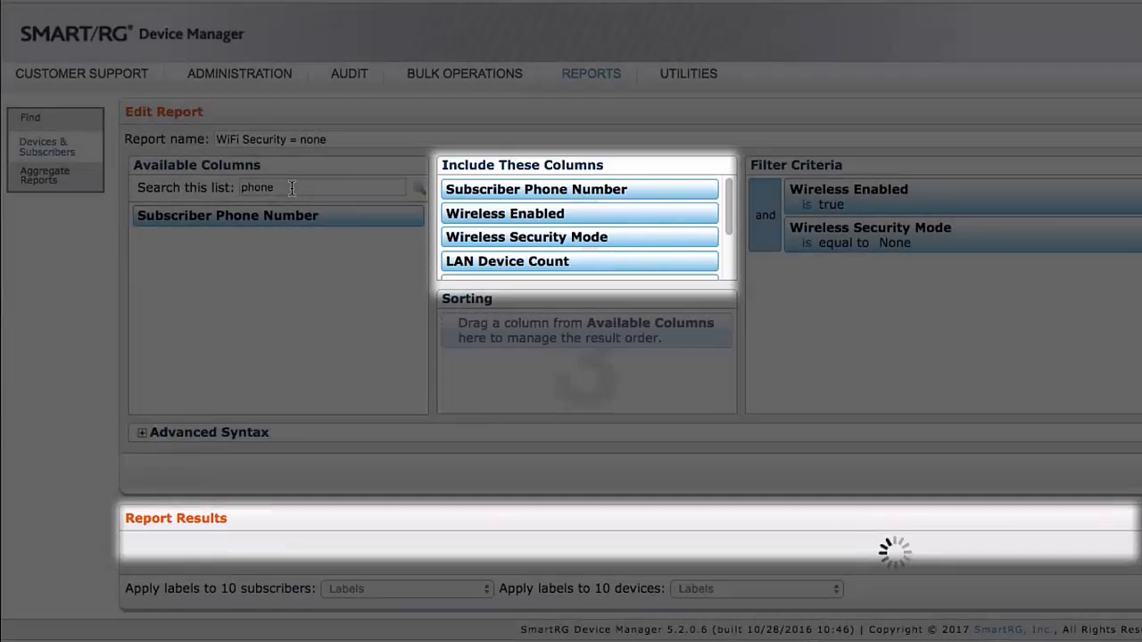
Search the available columns for "name", sort the report by Subscriber Name in A...Z order, and save it, returning to the report view
double_click(292, 187)
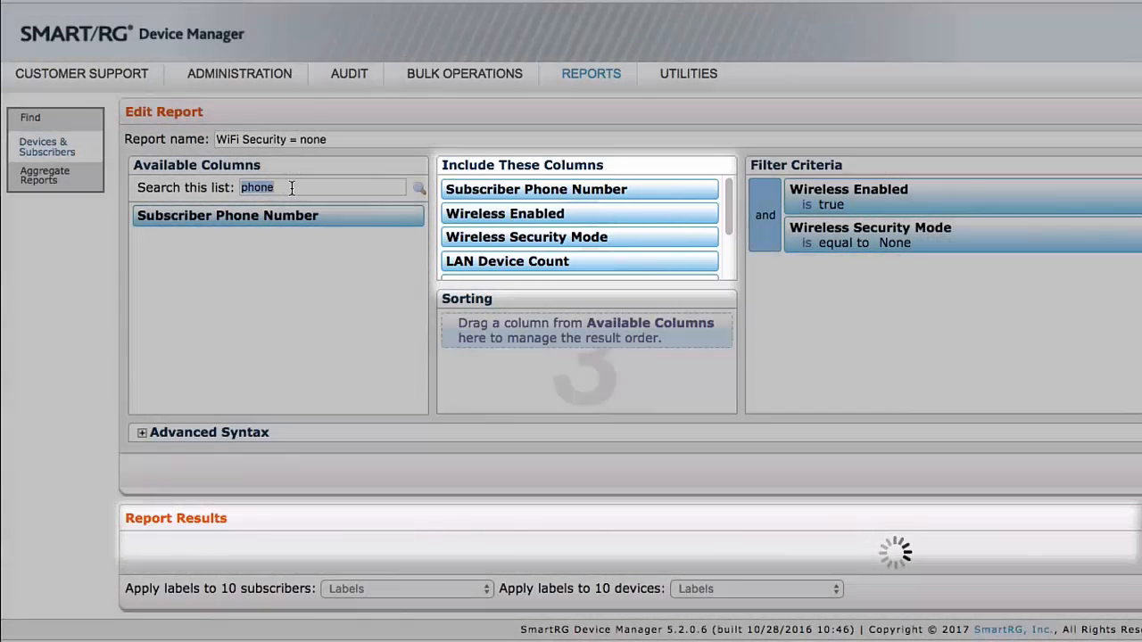
type("name")
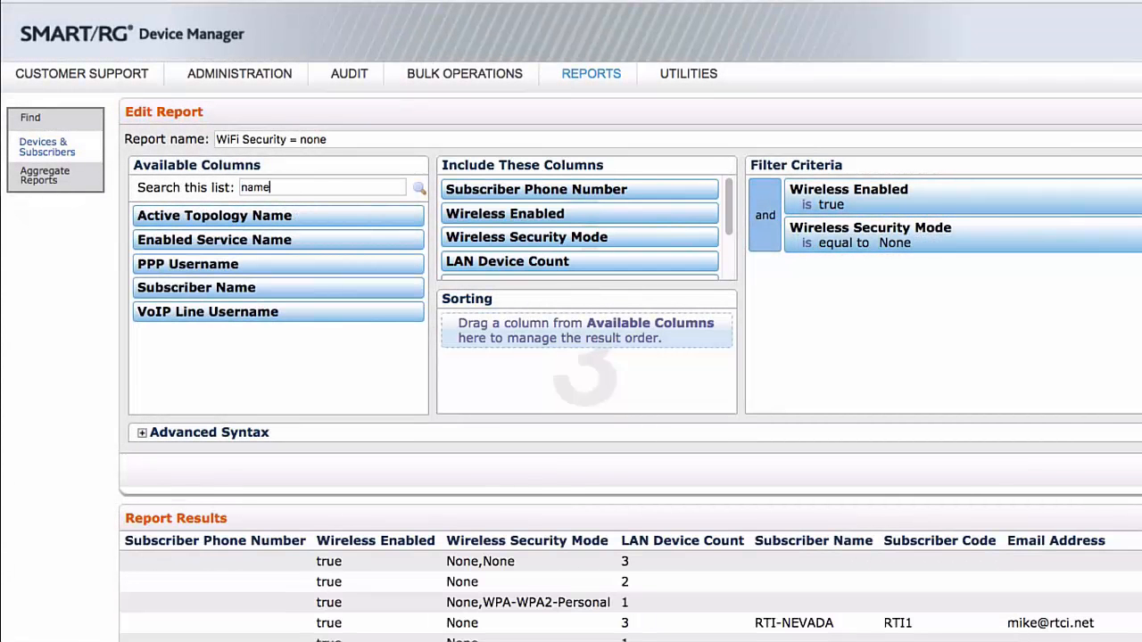
left_click_drag(213, 288, 504, 325)
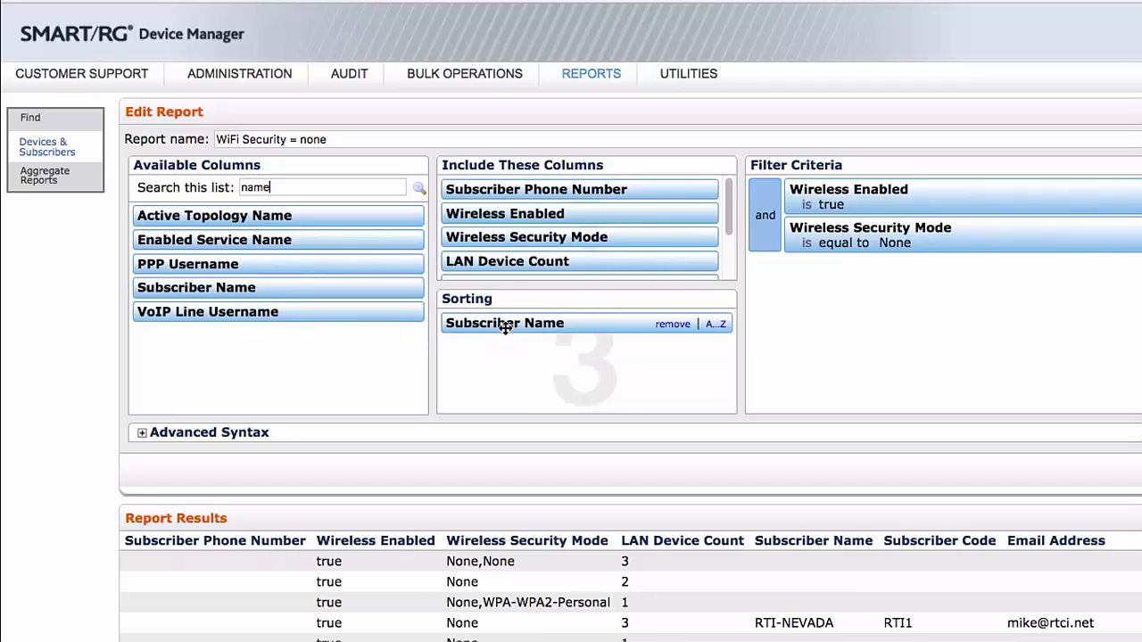
left_click(714, 327)
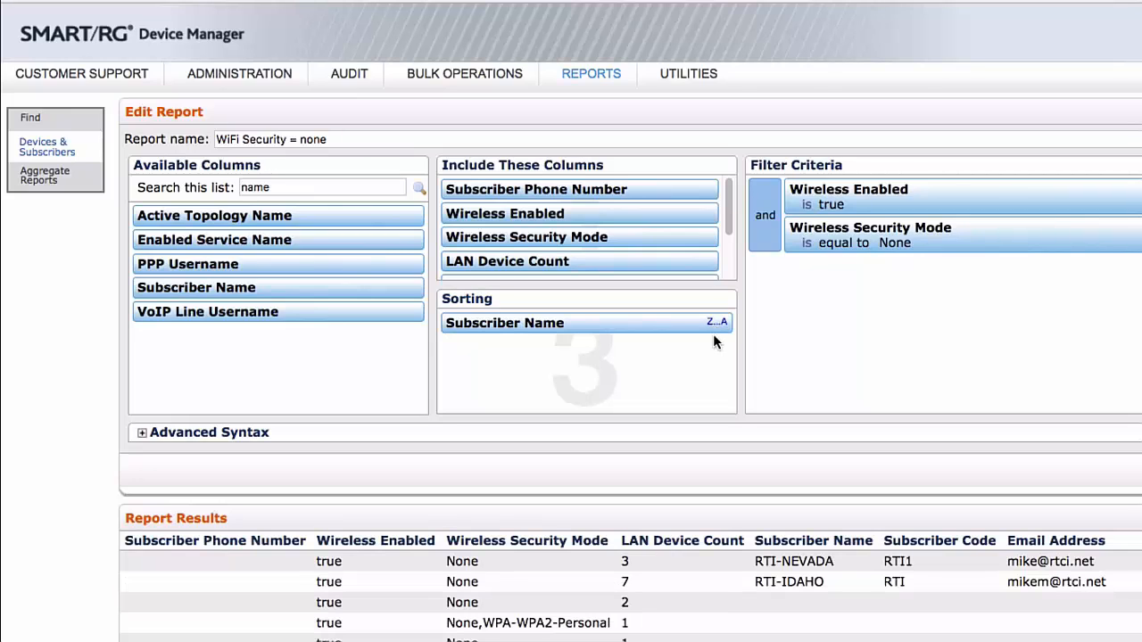
left_click(715, 326)
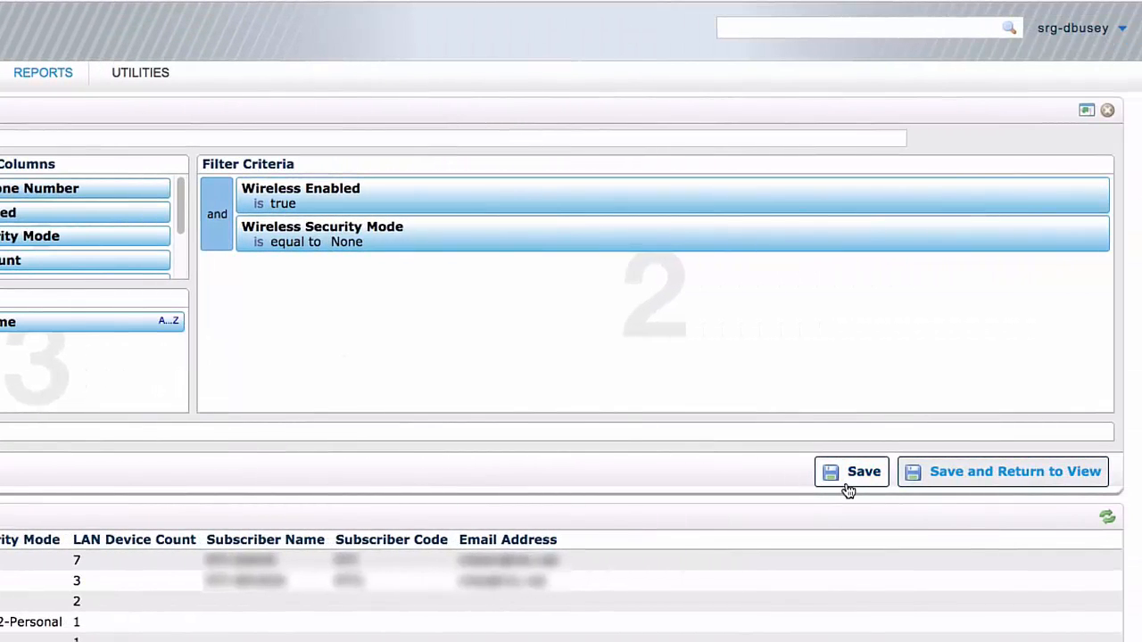
left_click(969, 485)
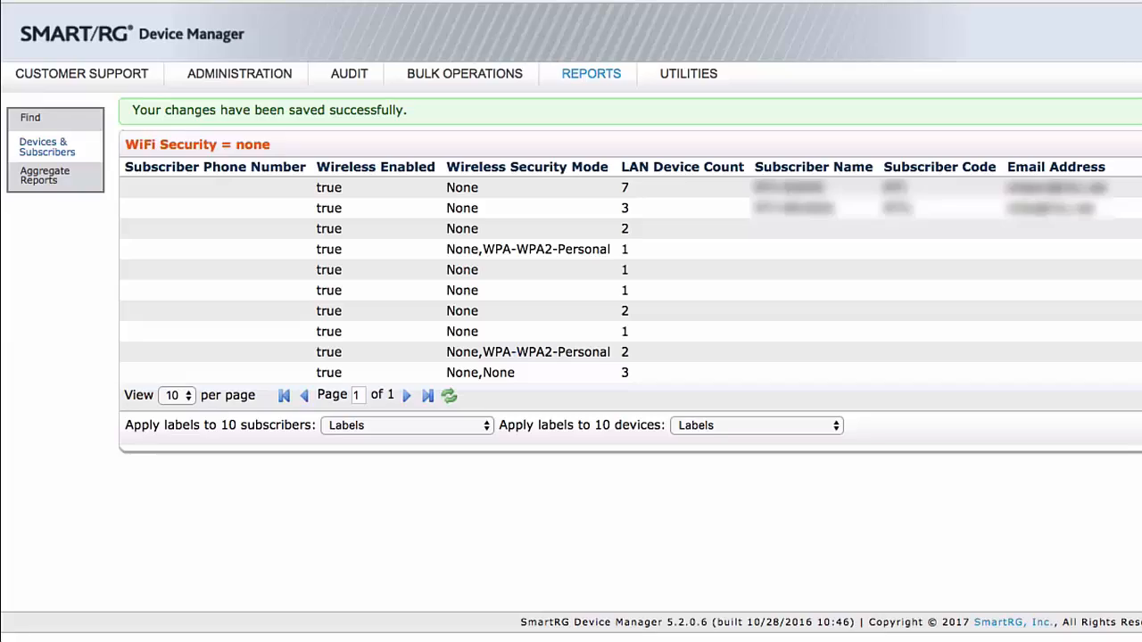
Find Wireless Enabled near the end of the available columns and include it in the empty WiFi Security = none report
left_click_drag(421, 214, 421, 229)
left_click_drag(421, 229, 421, 239)
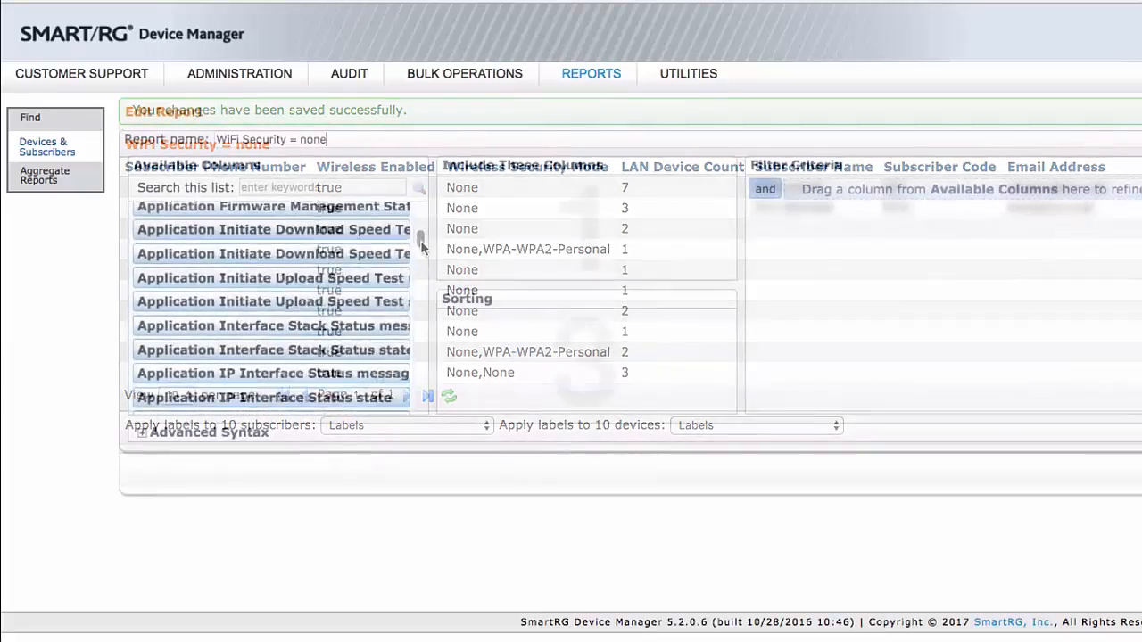
left_click_drag(421, 239, 418, 408)
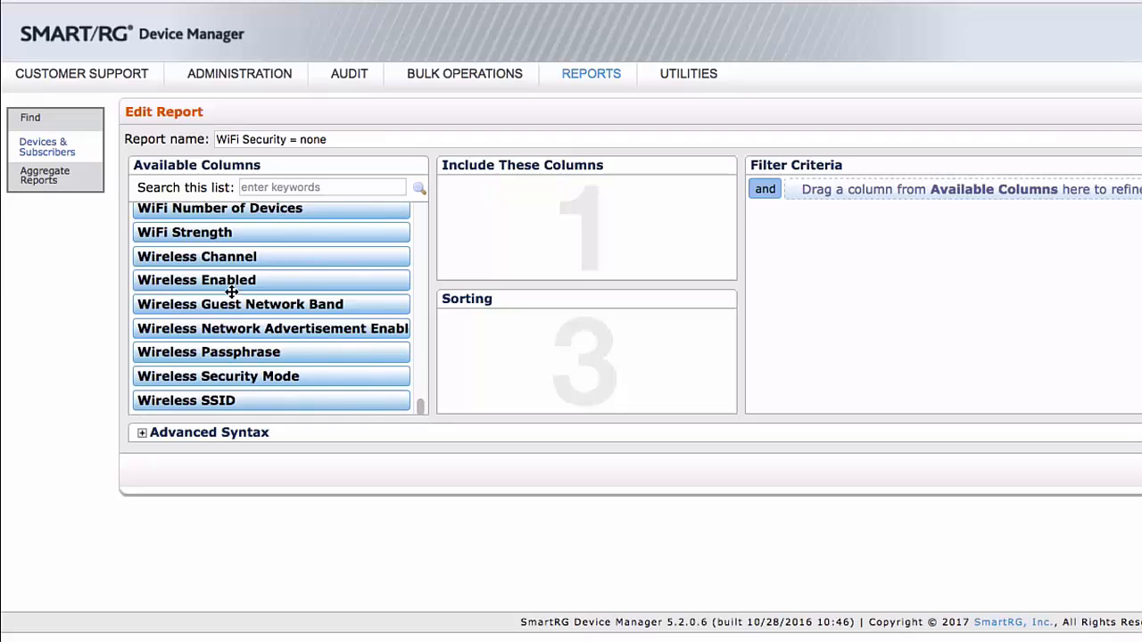
left_click_drag(223, 281, 535, 205)
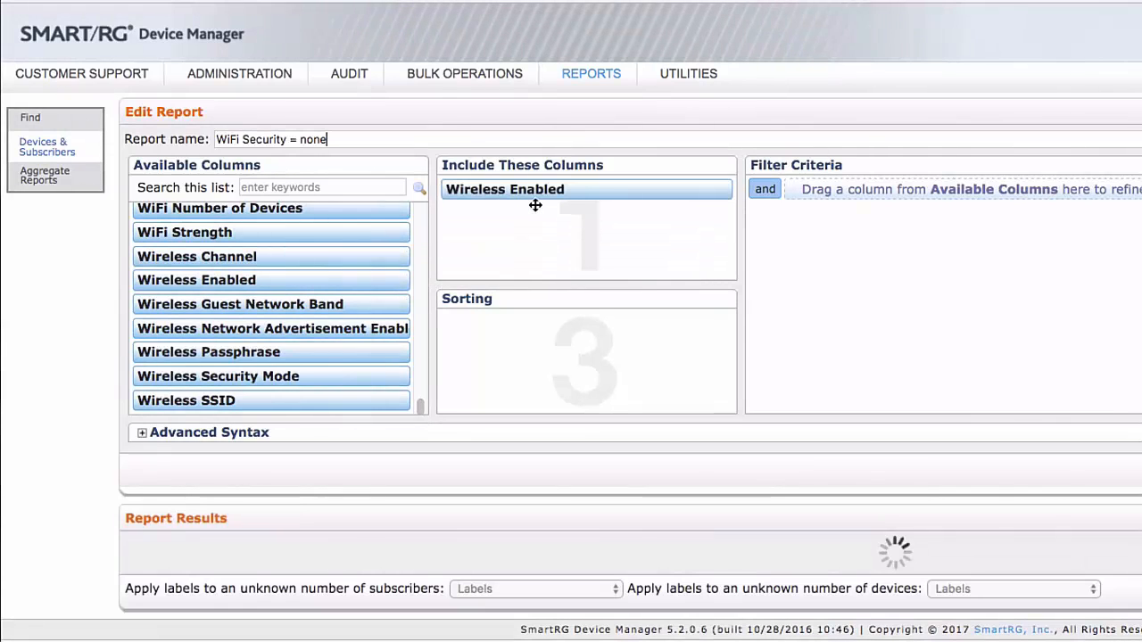
Add Wireless Enabled to the filter criteria with the condition "is true"
left_click_drag(259, 278, 884, 187)
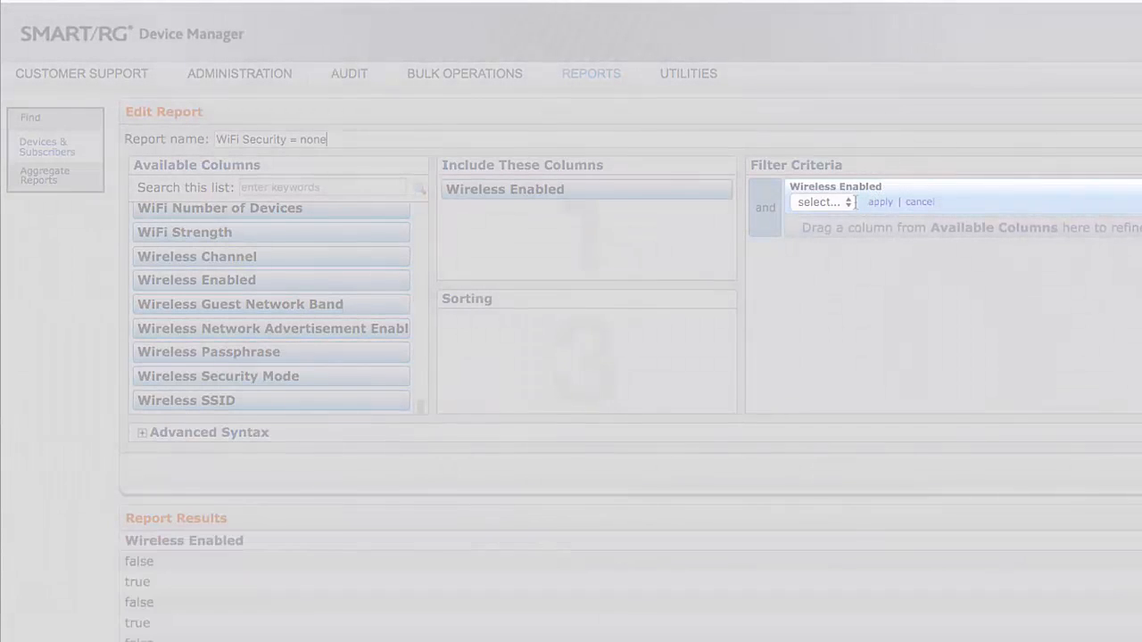
left_click(848, 203)
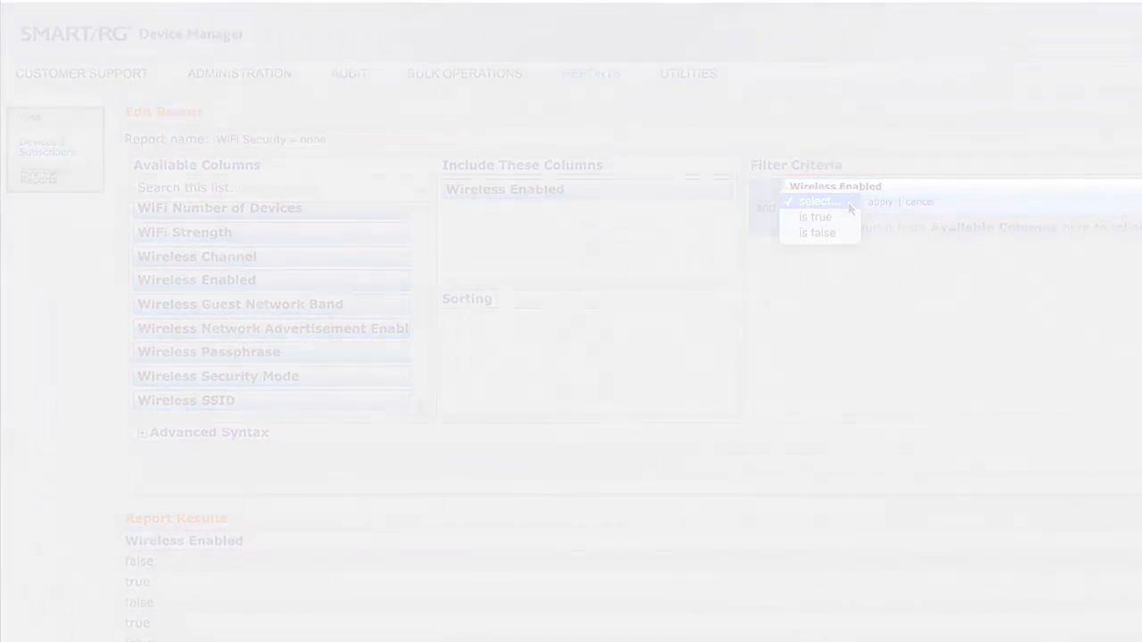
left_click(848, 216)
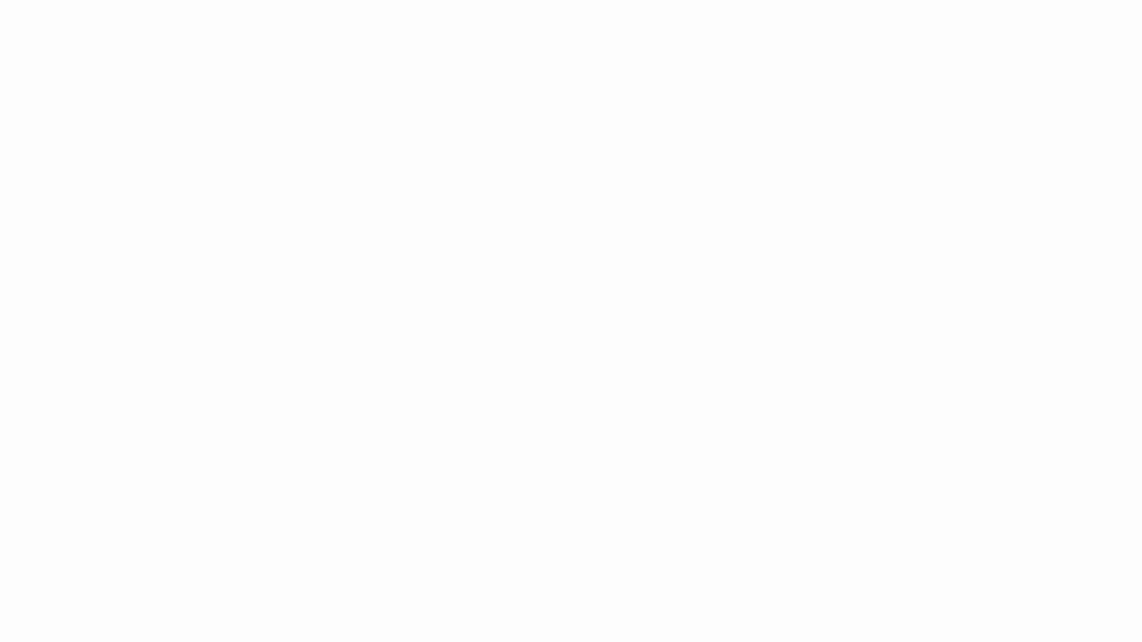